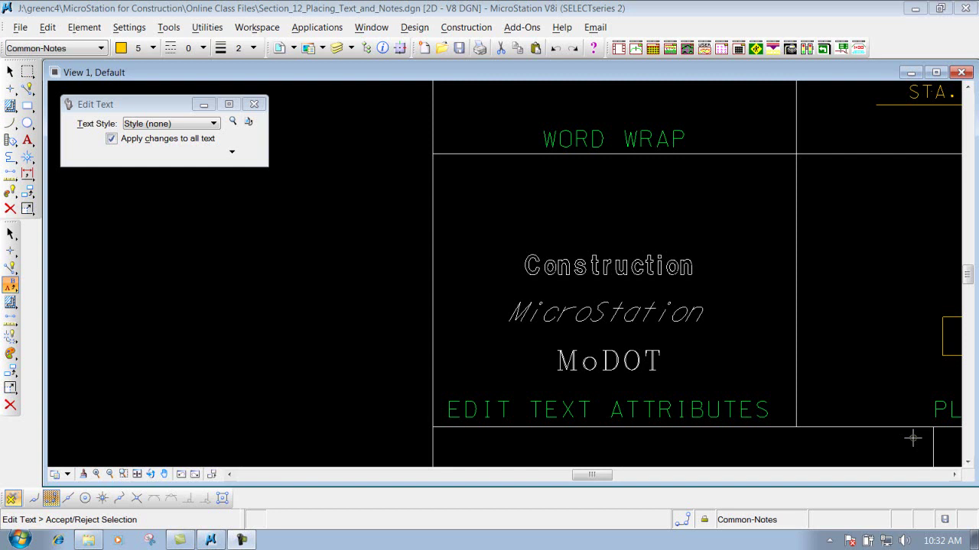
- Pick Change Text Attributes from the text editing tools flyout
left_click(28, 140)
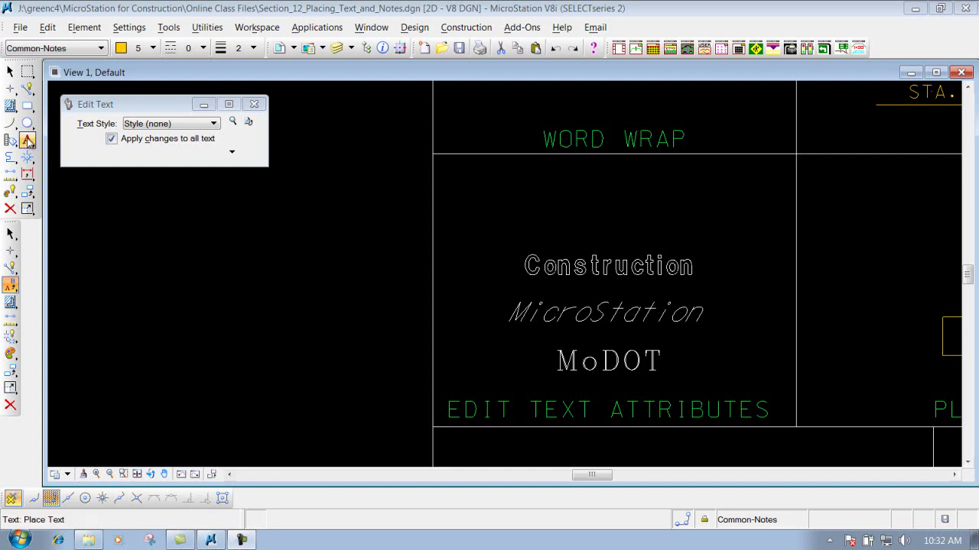
left_click(28, 142)
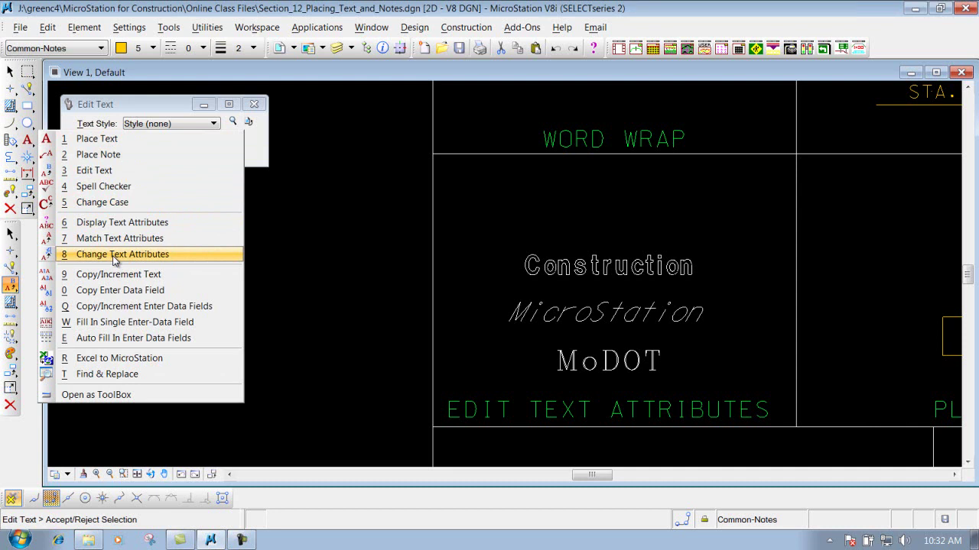
left_click(233, 254)
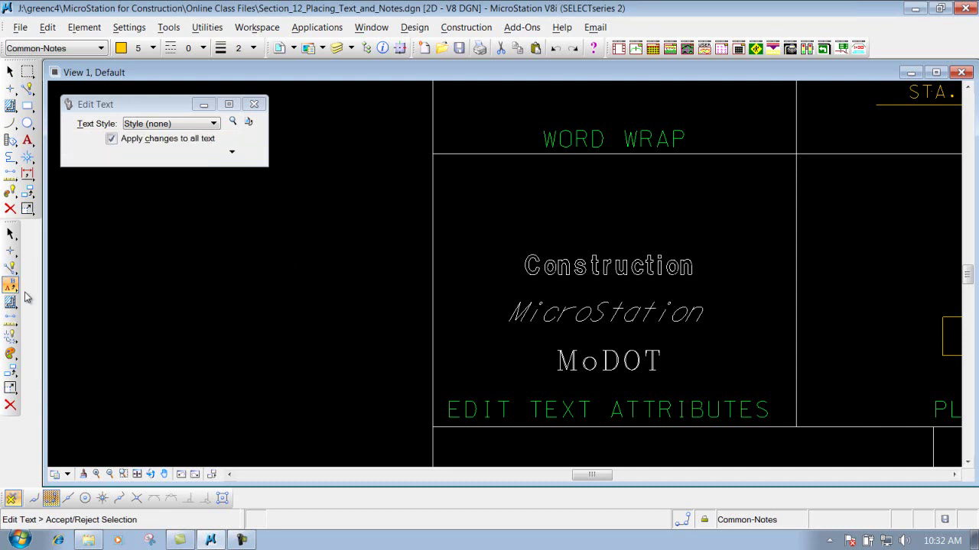
left_click_drag(11, 286, 111, 320)
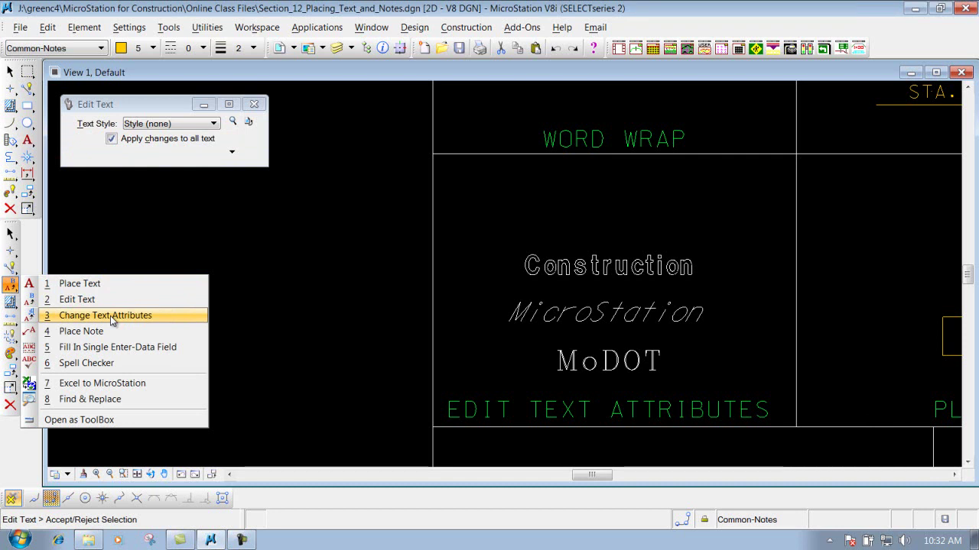
left_click(112, 320)
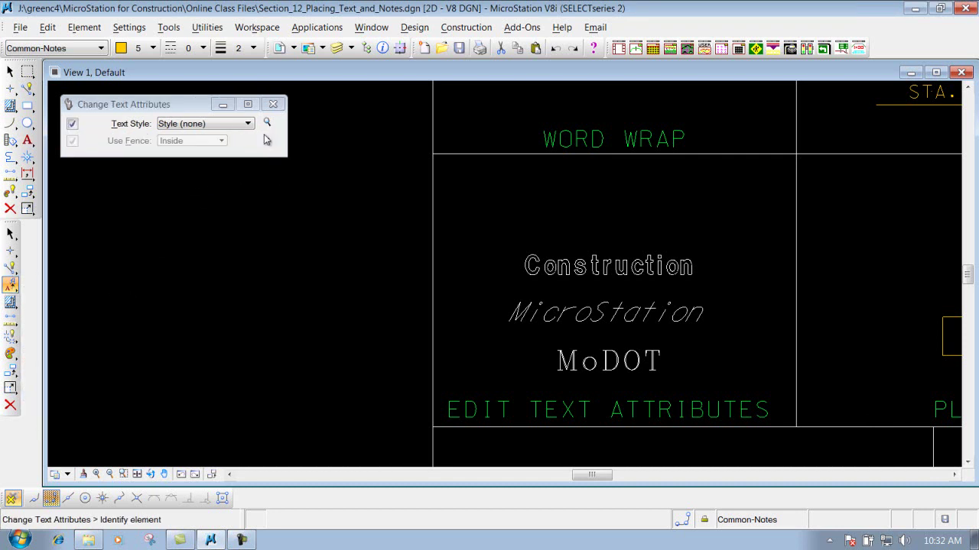
- Expand the Change Text Attributes dialog to show font, height, width, spacing, slant and justification fields
left_click_drag(148, 105, 158, 122)
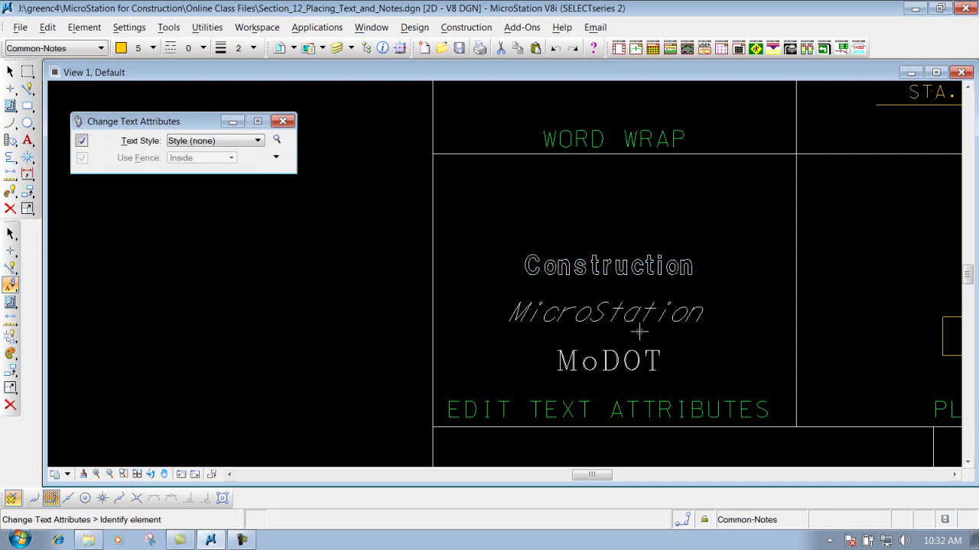
left_click(276, 159)
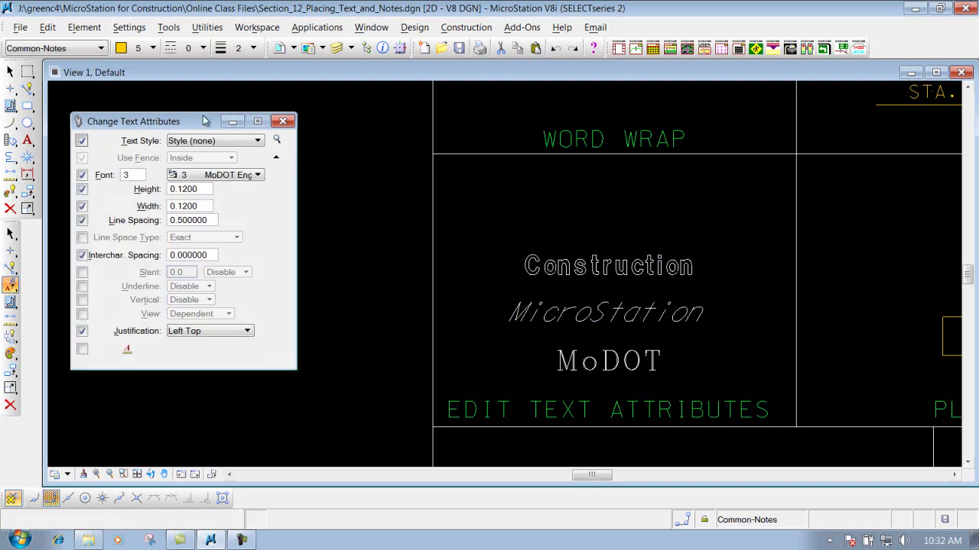
left_click_drag(187, 126, 188, 113)
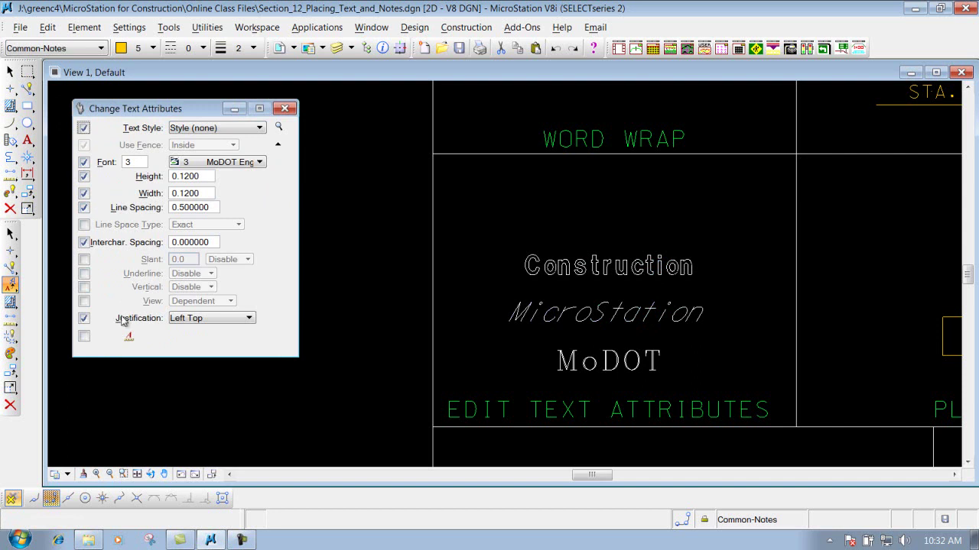
- Exclude Height and Width from the applied attributes, keeping Text Style checked
left_click(83, 130)
left_click(83, 130)
left_click(84, 177)
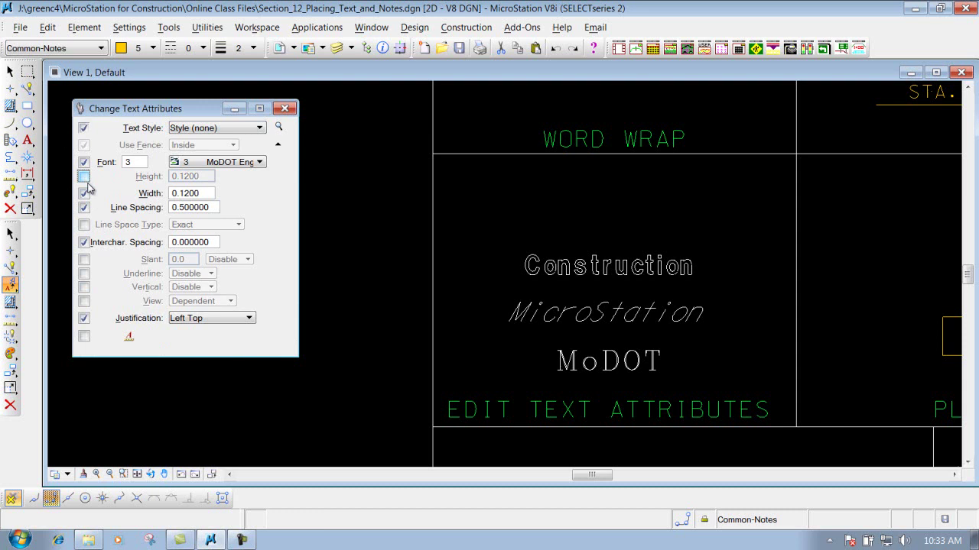
left_click(84, 193)
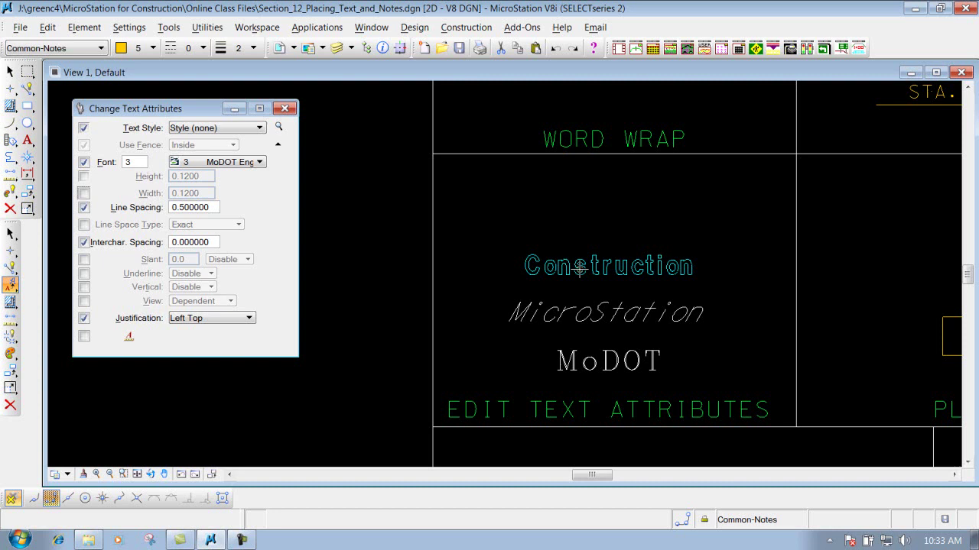
- Apply font 3, 0.5 line spacing and Left Top justification to the Construction text
left_click(579, 266)
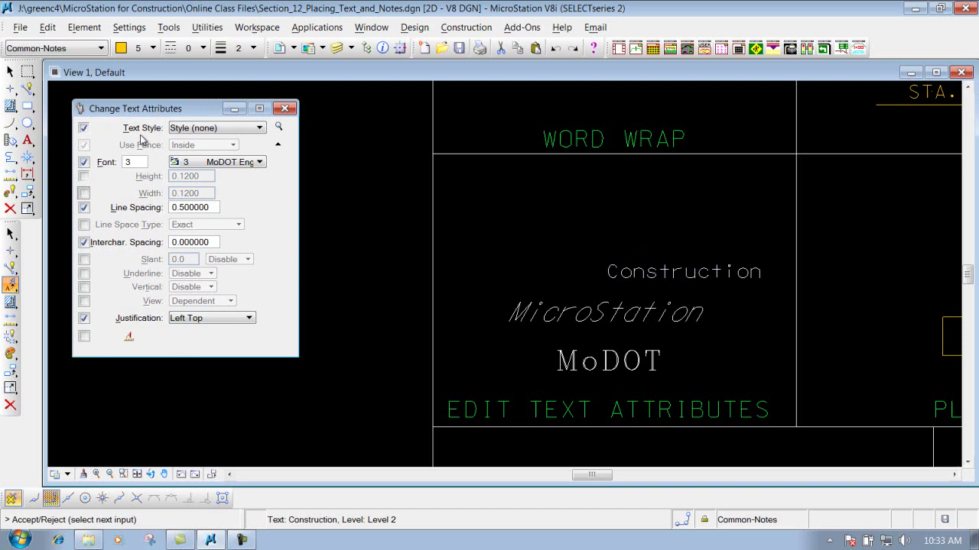
- Undo the Construction text change and uncheck Text Style, Font, Line Spacing, Interchar. Spacing and Justification
left_click(556, 48)
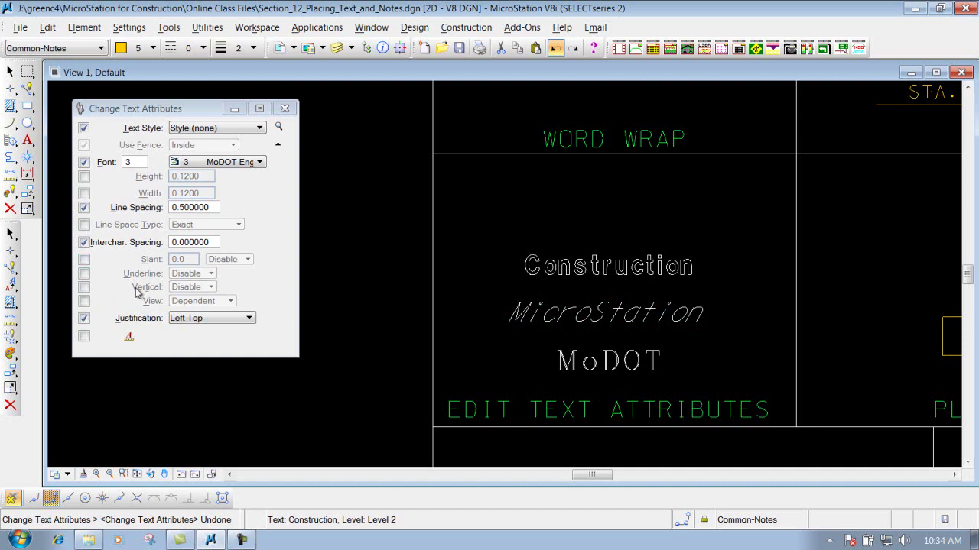
left_click(84, 127)
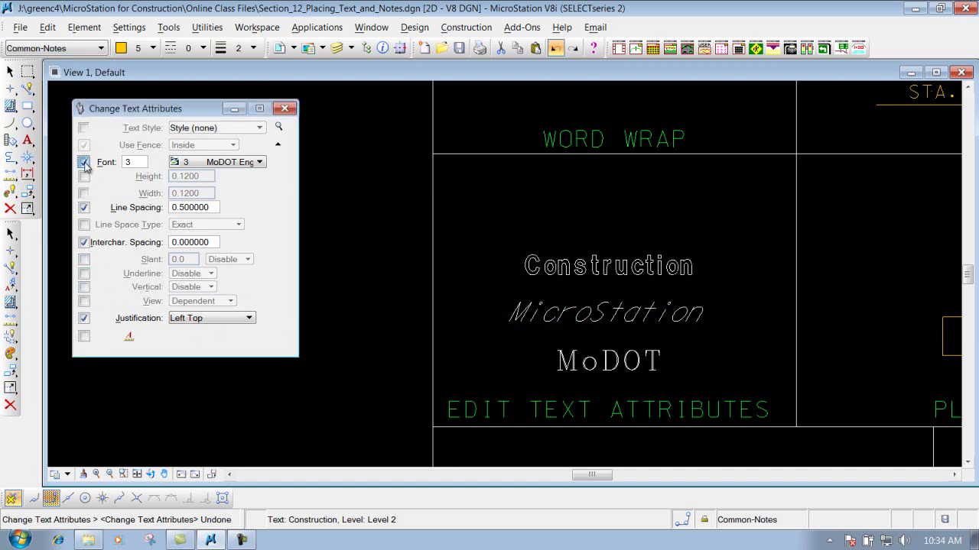
left_click(84, 162)
left_click(85, 207)
left_click(84, 241)
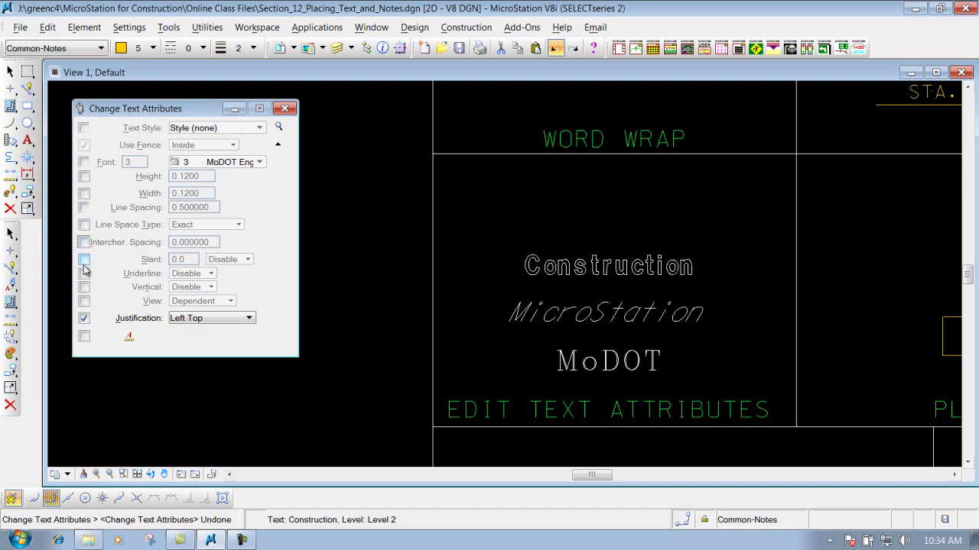
left_click(84, 318)
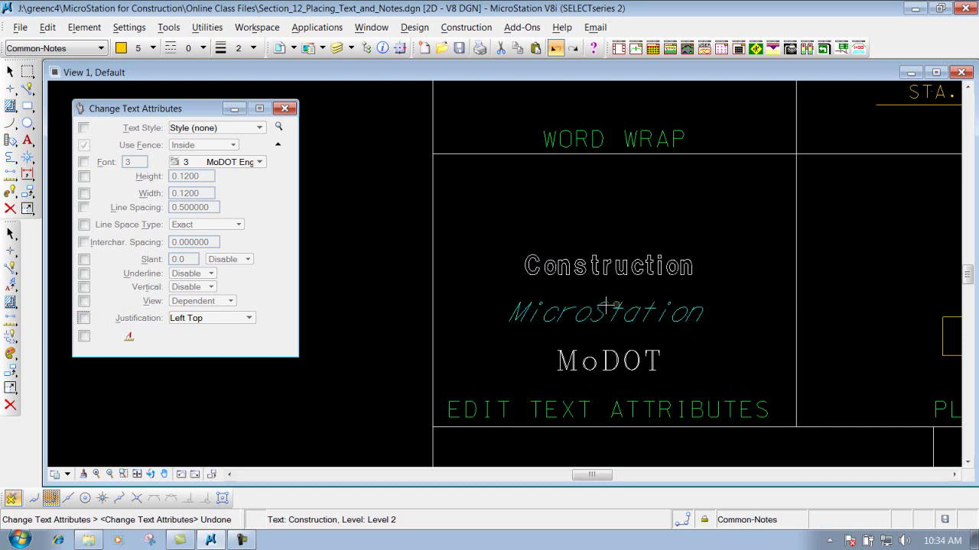
- Apply a 0.0 slant to the italic MicroStation text
left_click(85, 260)
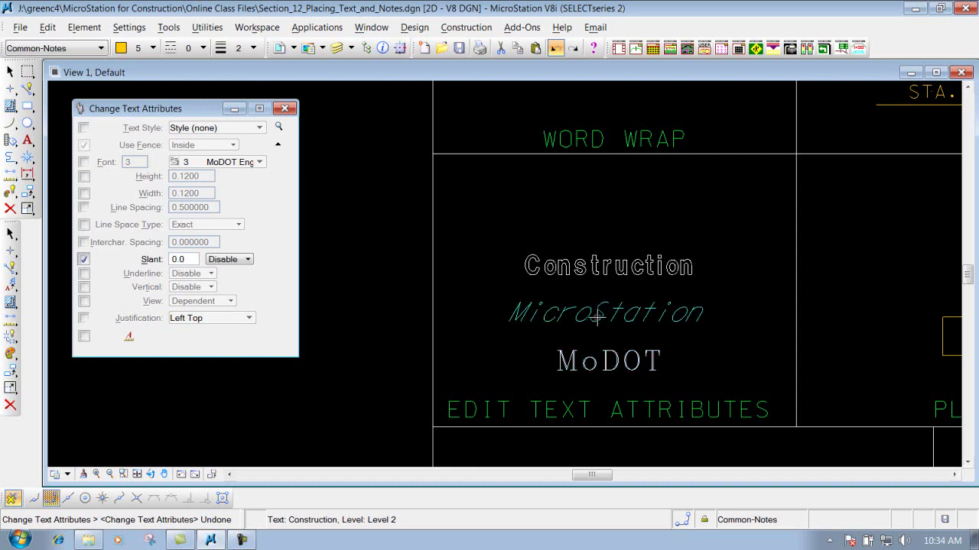
left_click(597, 316)
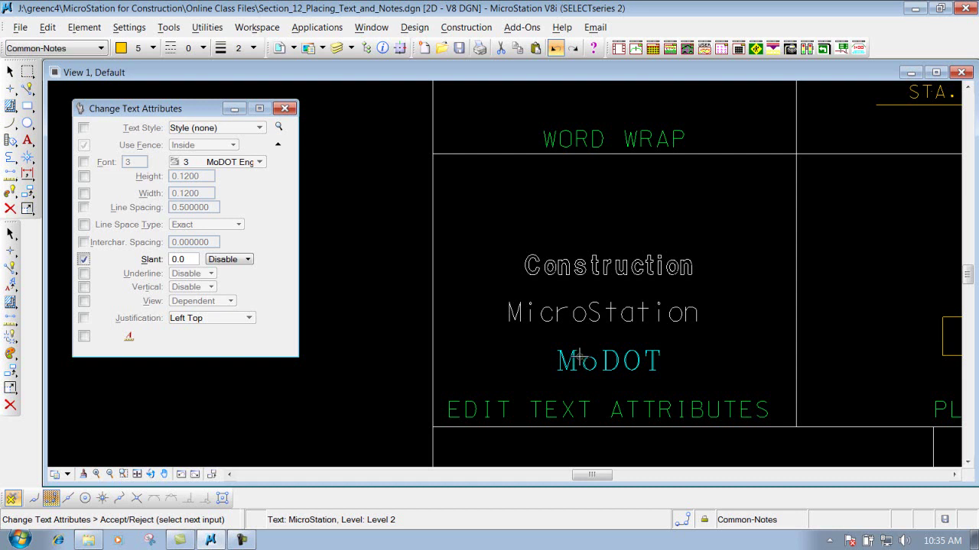
- Swap Slant for Font 3 in the dialog and apply it to the MoDOT text
left_click(84, 261)
left_click(84, 162)
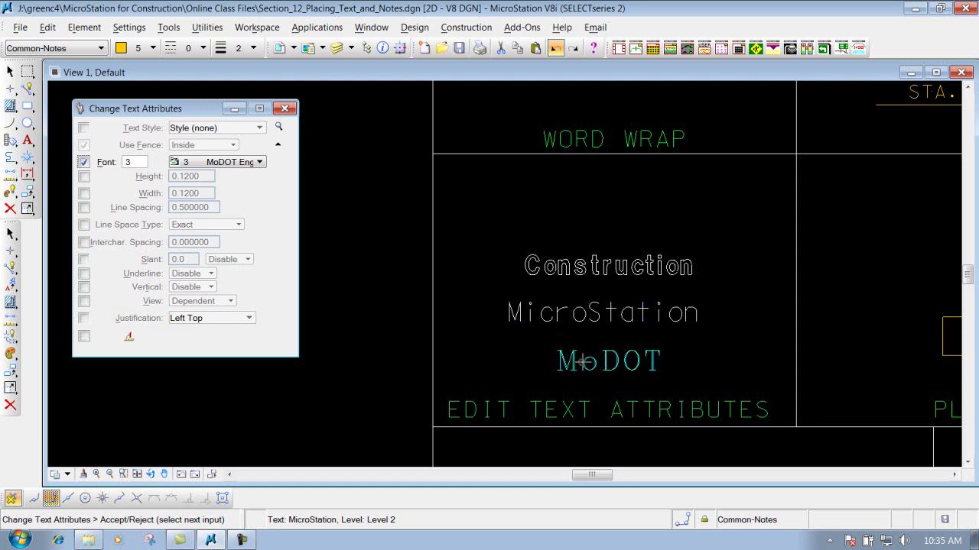
left_click(609, 359)
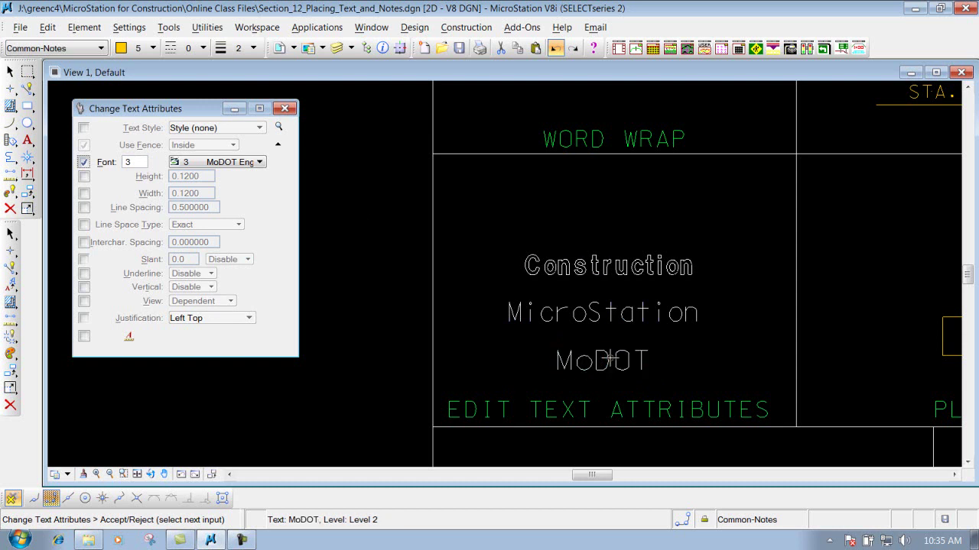